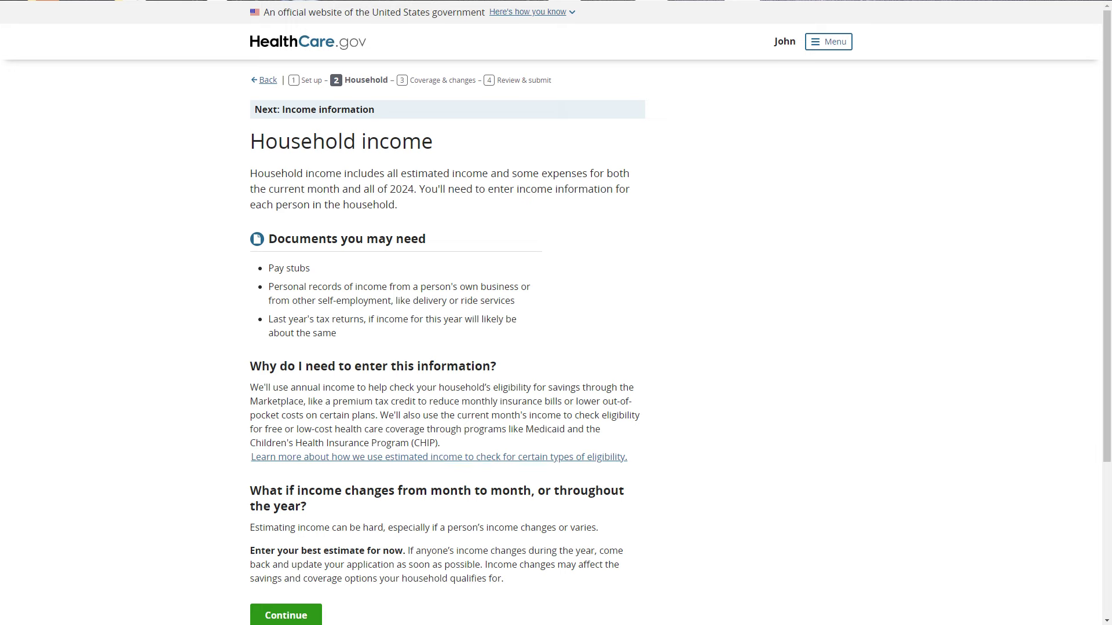
# Step: Draft a May Job income entry for employer 'Job A' with $2500 estimated income
pyautogui.scroll(-2, 556, 313)
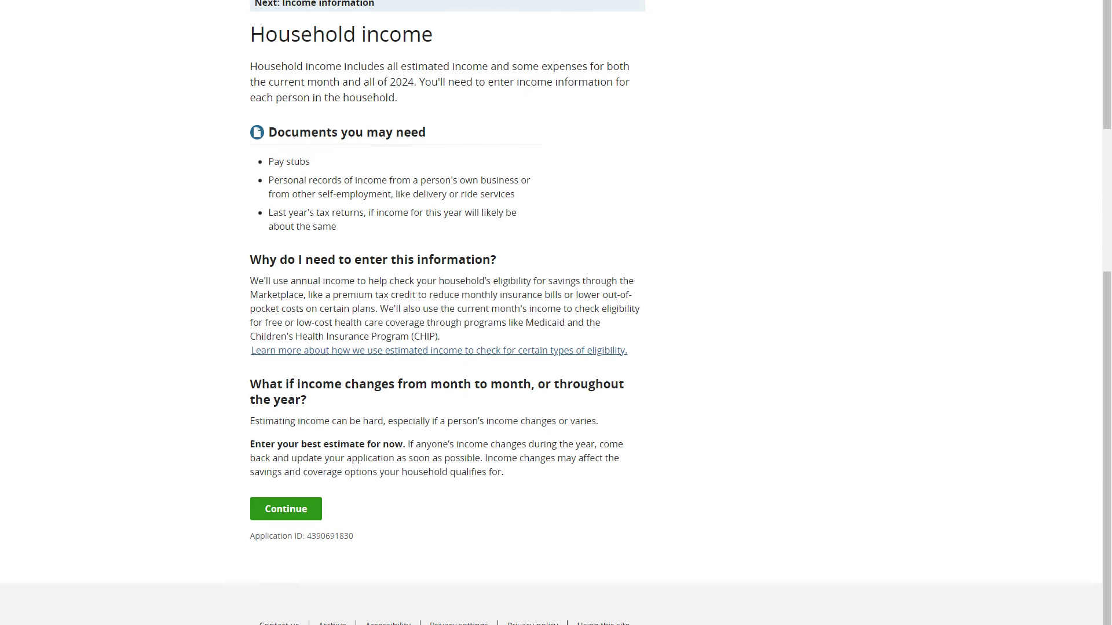
pyautogui.click(285, 510)
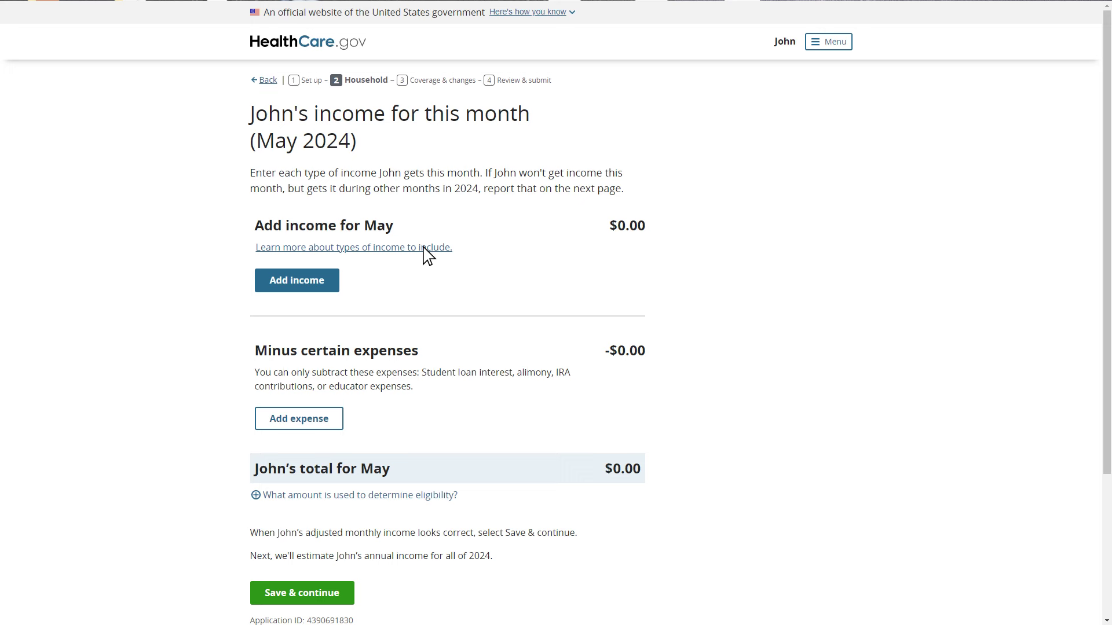
pyautogui.click(317, 284)
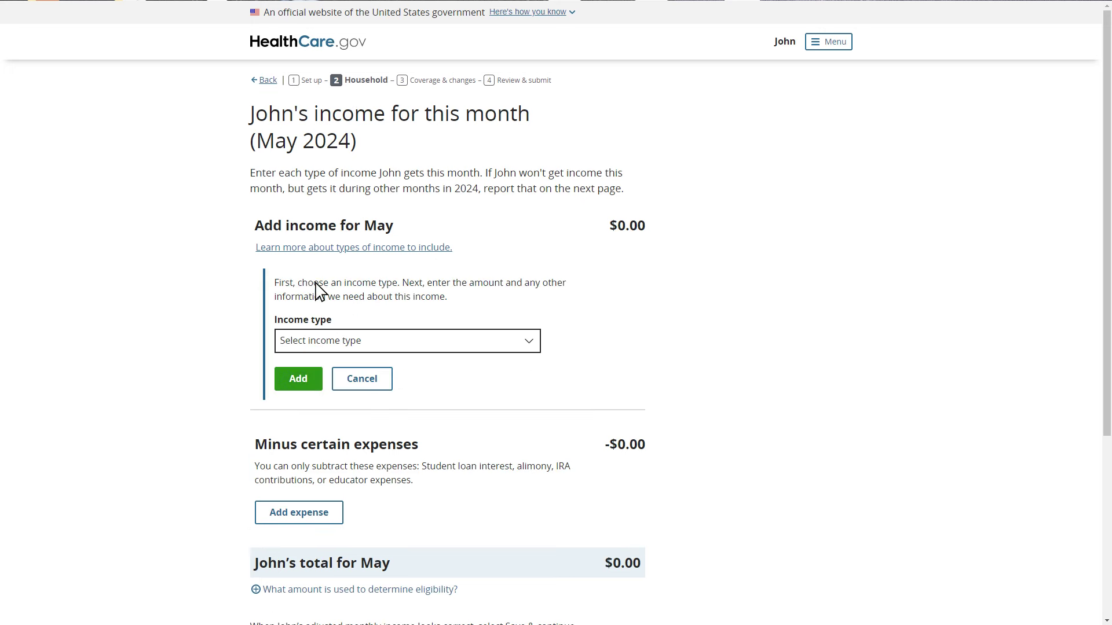
pyautogui.click(528, 345)
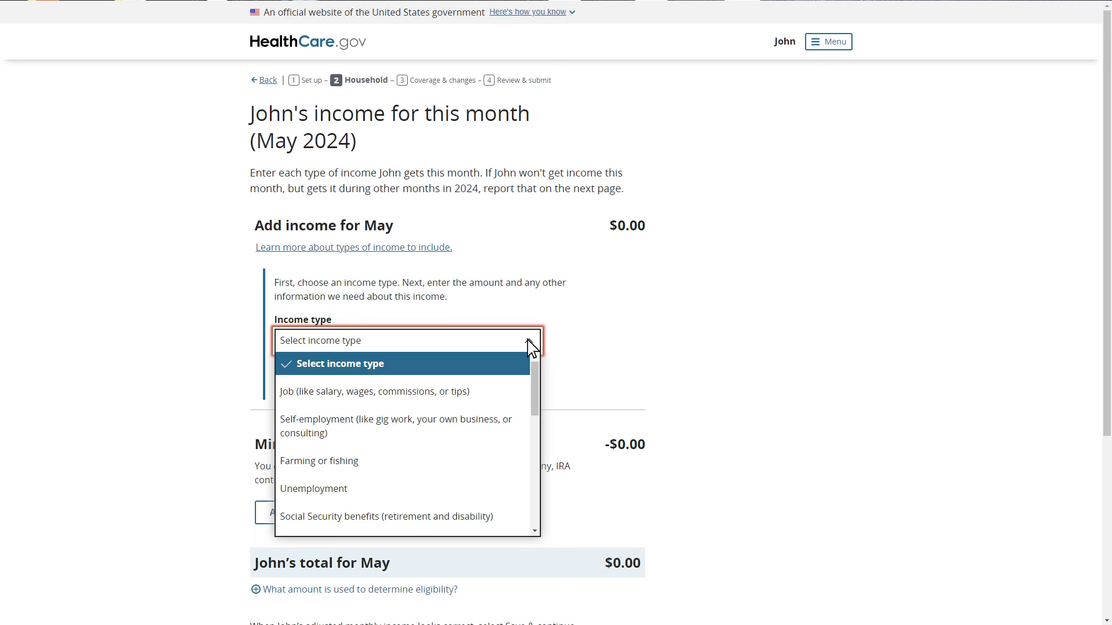
pyautogui.click(482, 400)
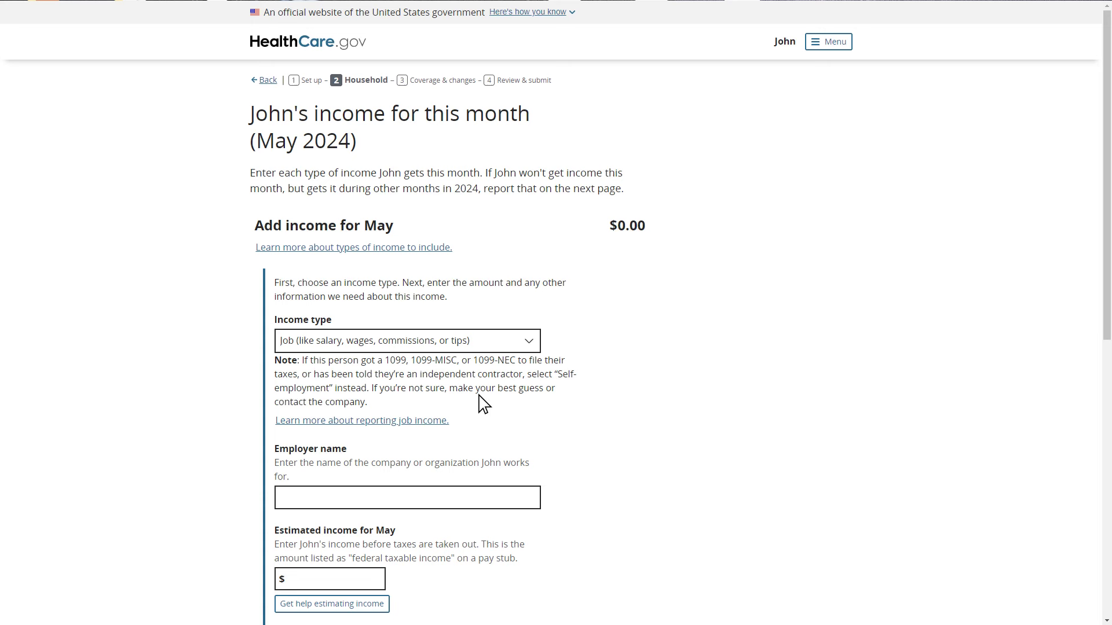
pyautogui.click(501, 498)
pyautogui.write('Job A')
pyautogui.click(364, 578)
pyautogui.write('2500')
pyautogui.scroll(-1, 367, 585)
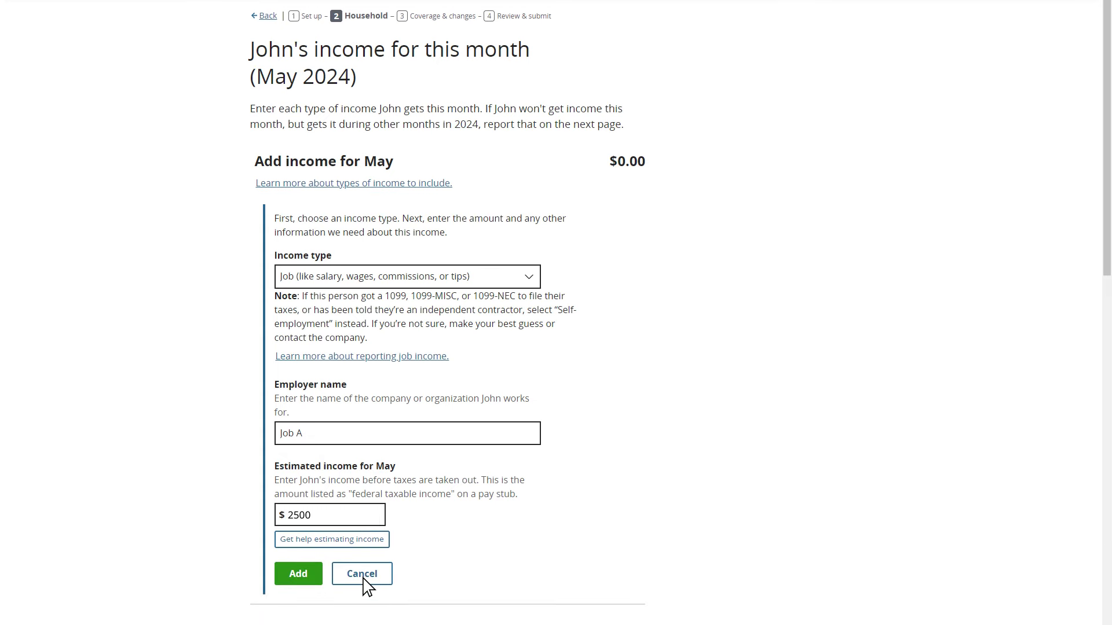
# Step: Add the Job A income, then a $200 self-employment entry for 'Lawn Care Business'
pyautogui.click(299, 575)
pyautogui.scroll(1, 300, 582)
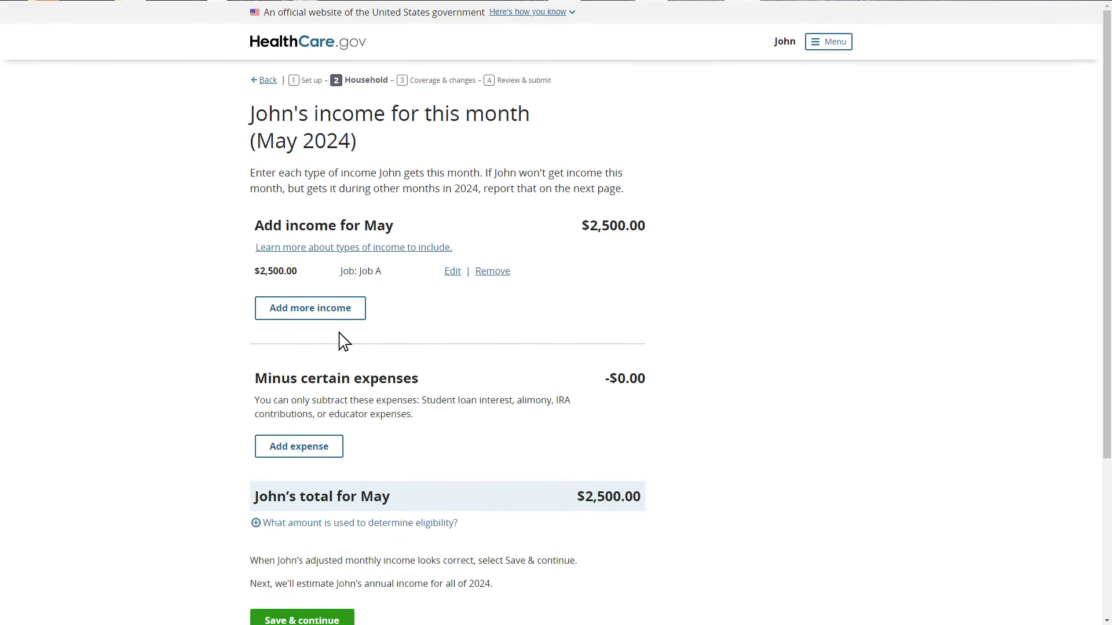
pyautogui.click(347, 310)
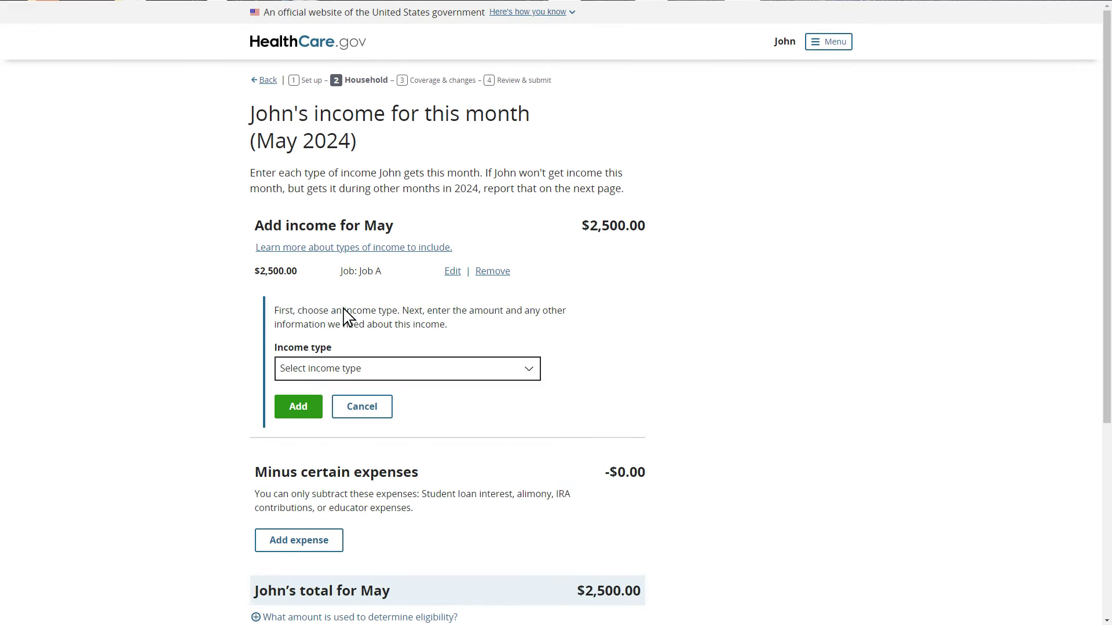
pyautogui.click(528, 369)
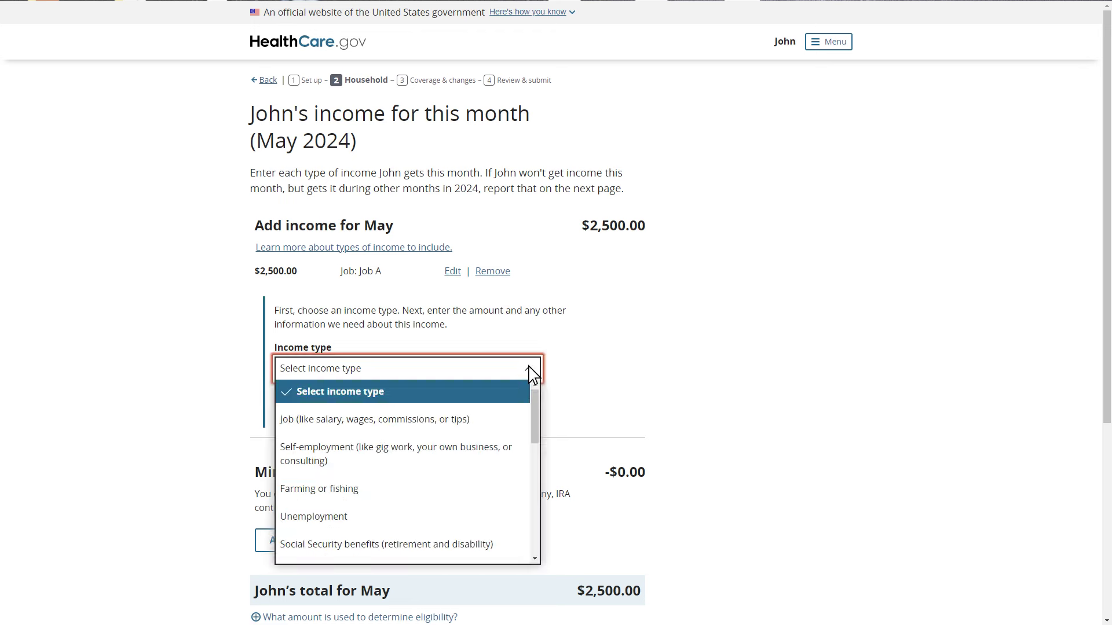
pyautogui.click(487, 455)
pyautogui.click(521, 472)
pyautogui.write('Lawn Care Business')
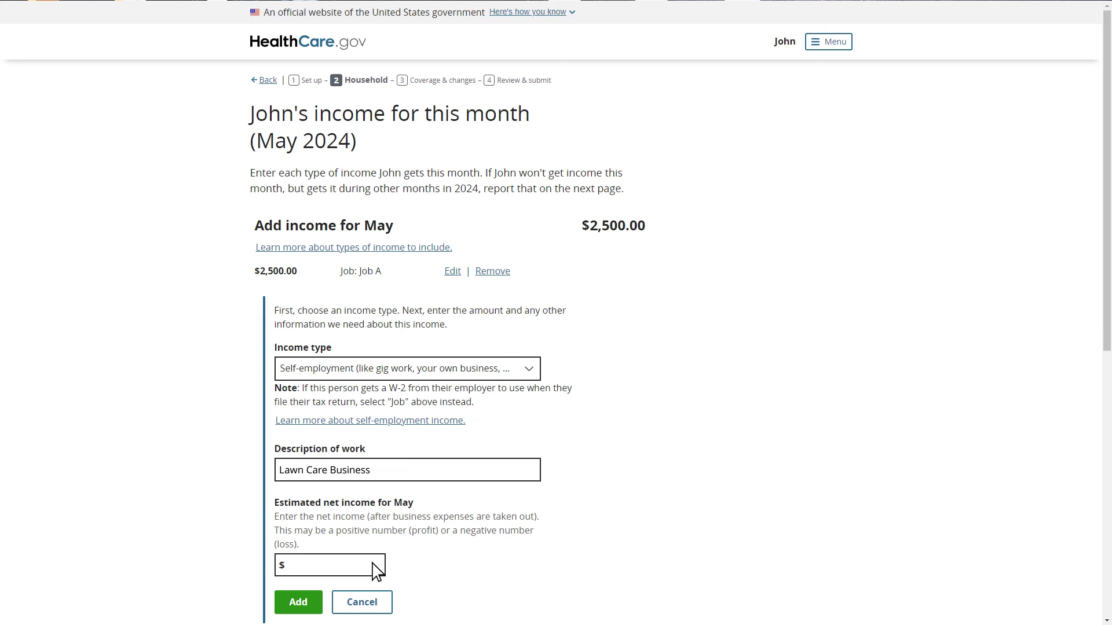
pyautogui.click(375, 570)
pyautogui.write('200')
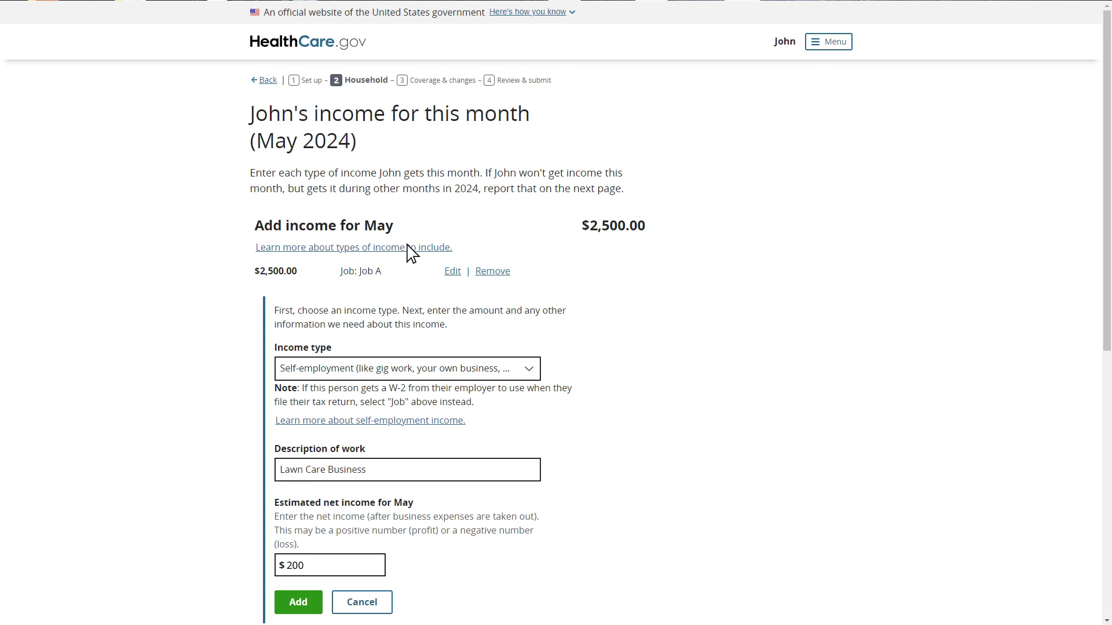
pyautogui.scroll(-3, 410, 250)
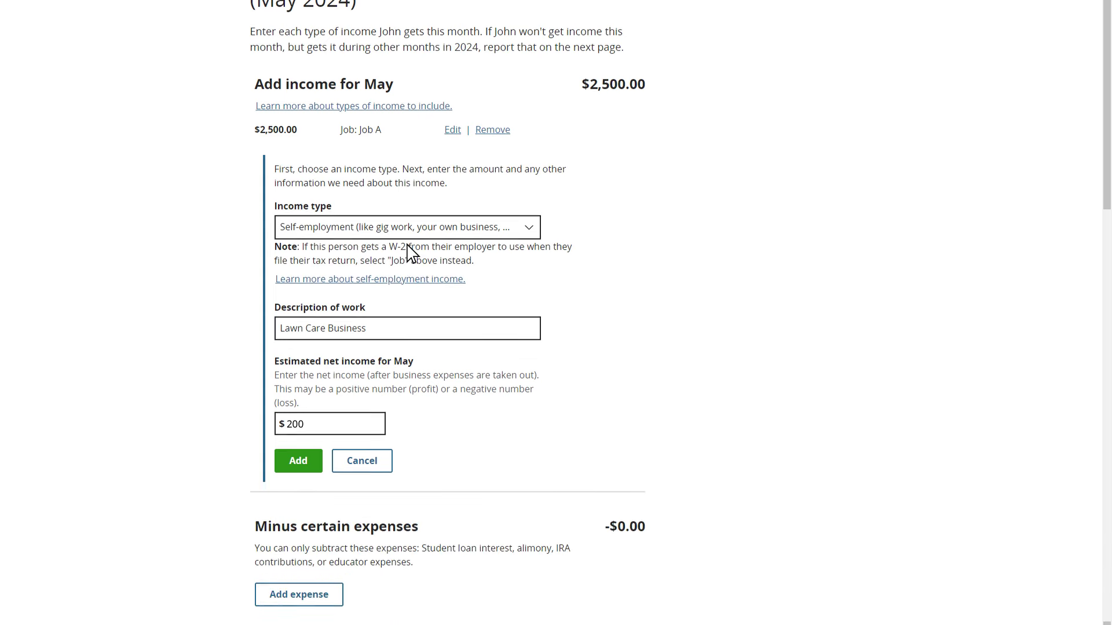
pyautogui.click(298, 452)
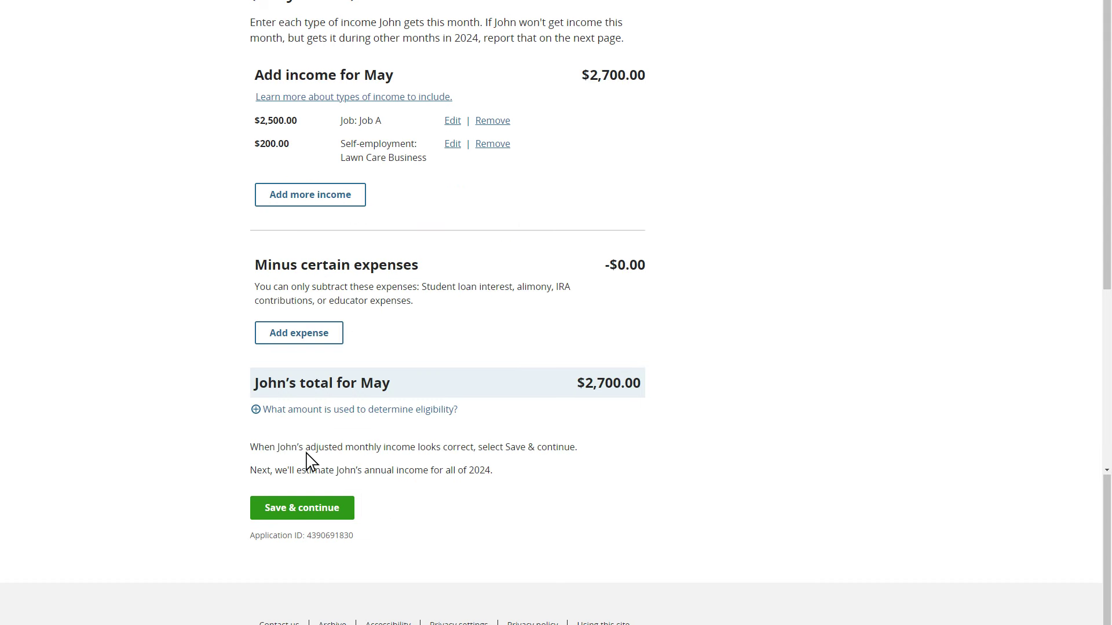
# Step: Deduct a $100 alimony payments expense from May income and save it
pyautogui.click(323, 337)
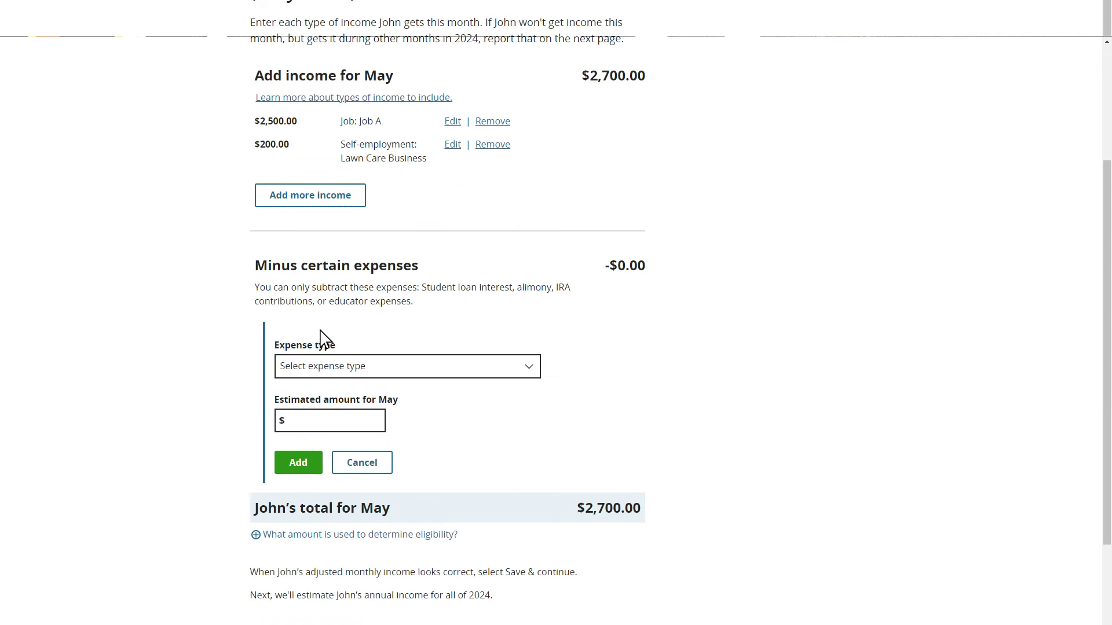
pyautogui.click(528, 366)
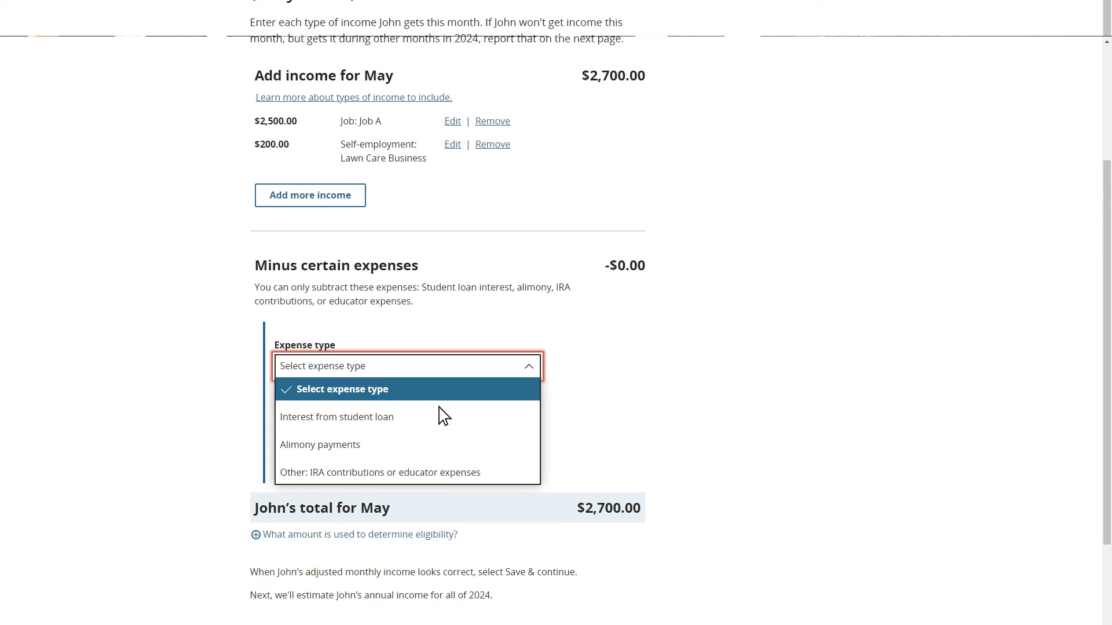
pyautogui.click(355, 445)
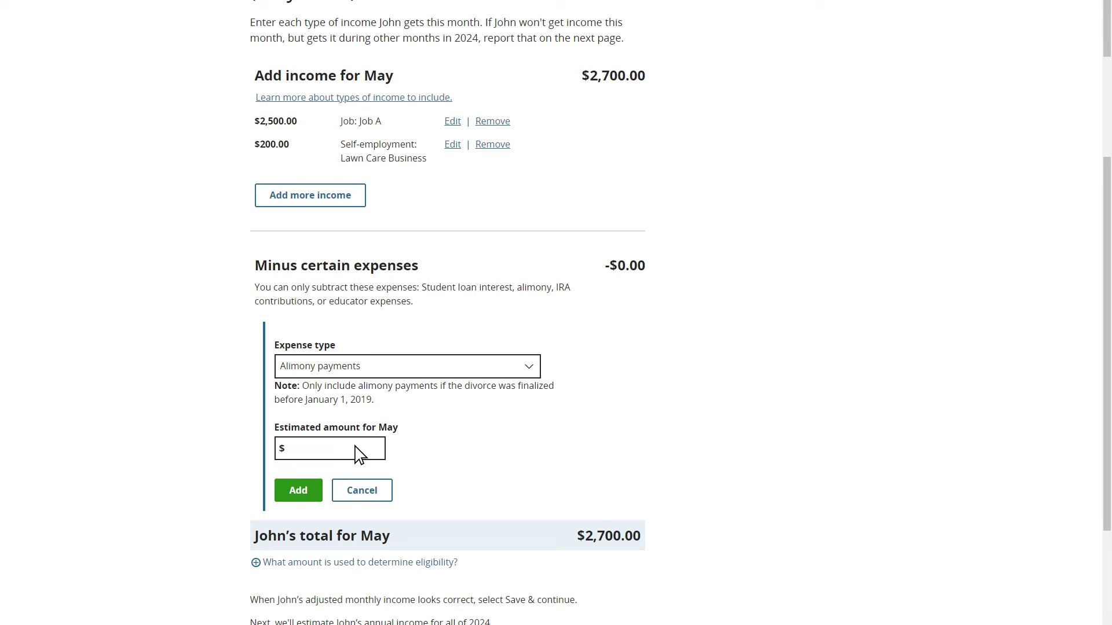
pyautogui.write('100')
pyautogui.click(318, 491)
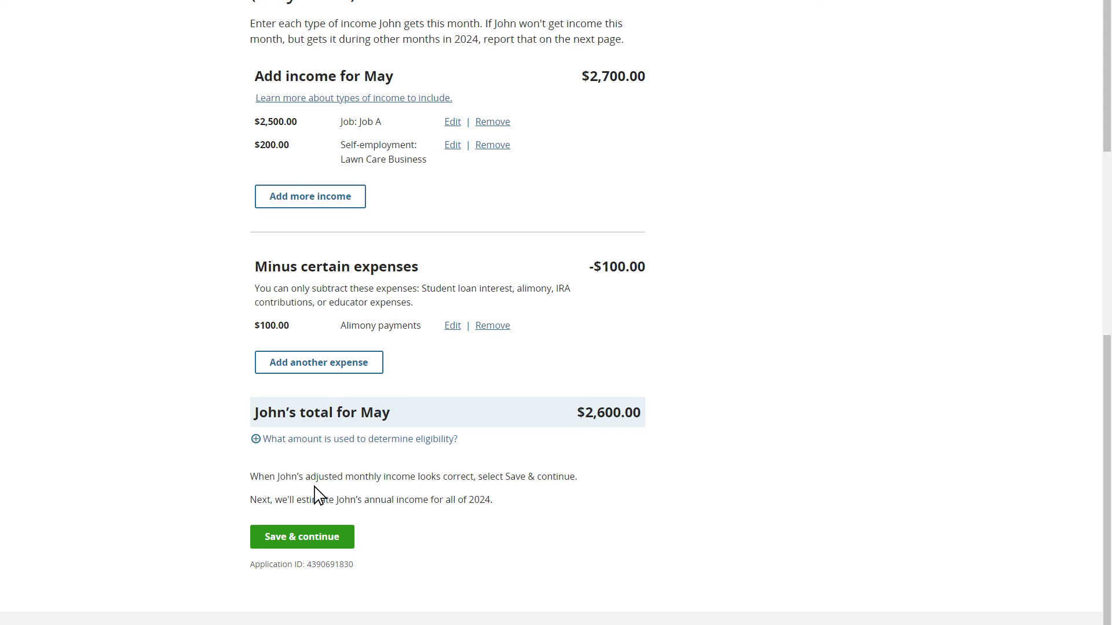
pyautogui.click(317, 542)
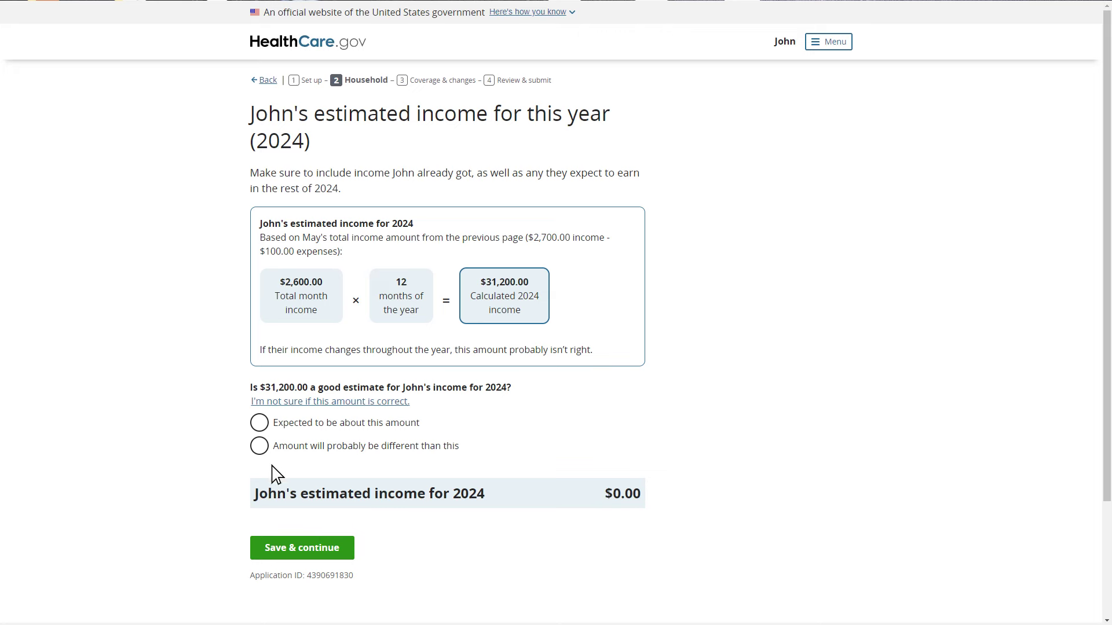
# Step: Answer that 2024 income will probably differ from $31,200.00 and is hard to predict
pyautogui.click(260, 446)
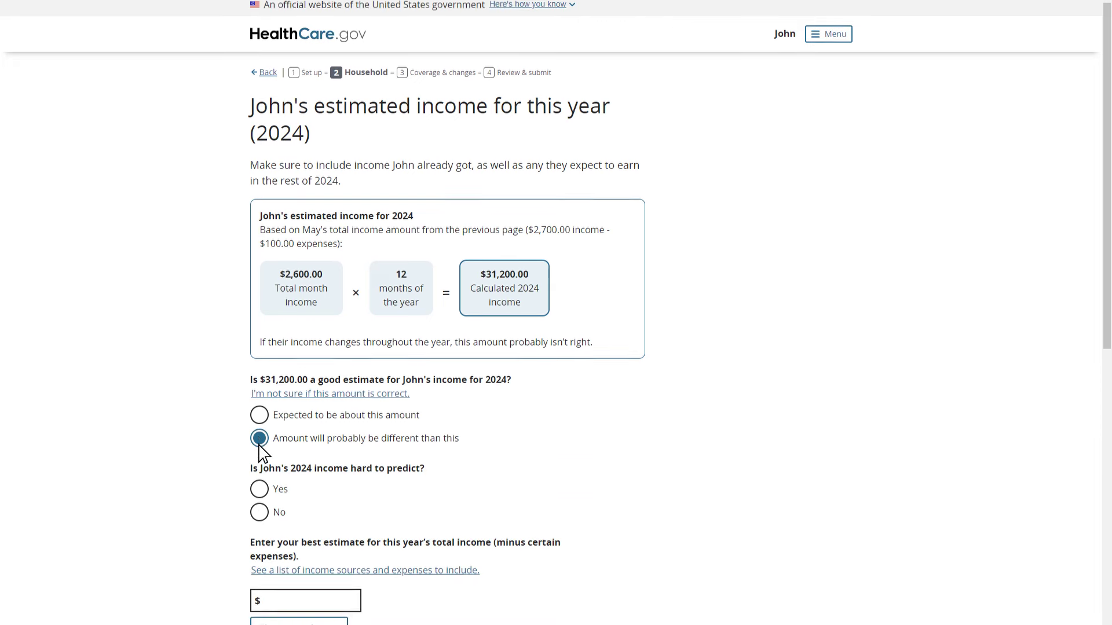
pyautogui.scroll(-3, 261, 455)
pyautogui.scroll(-3, 262, 455)
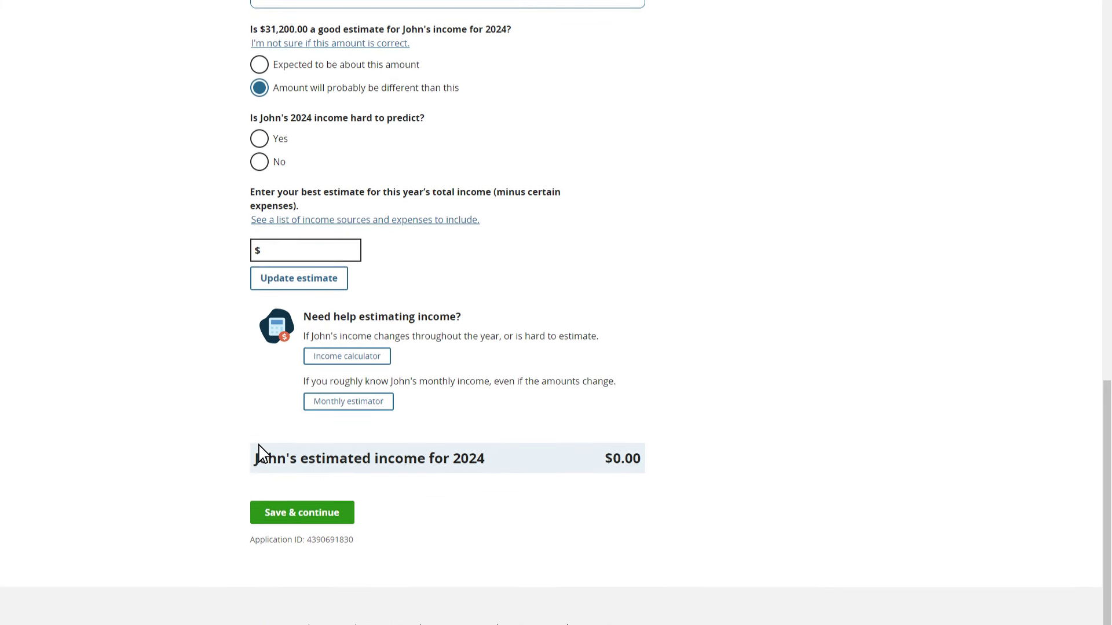
pyautogui.click(259, 137)
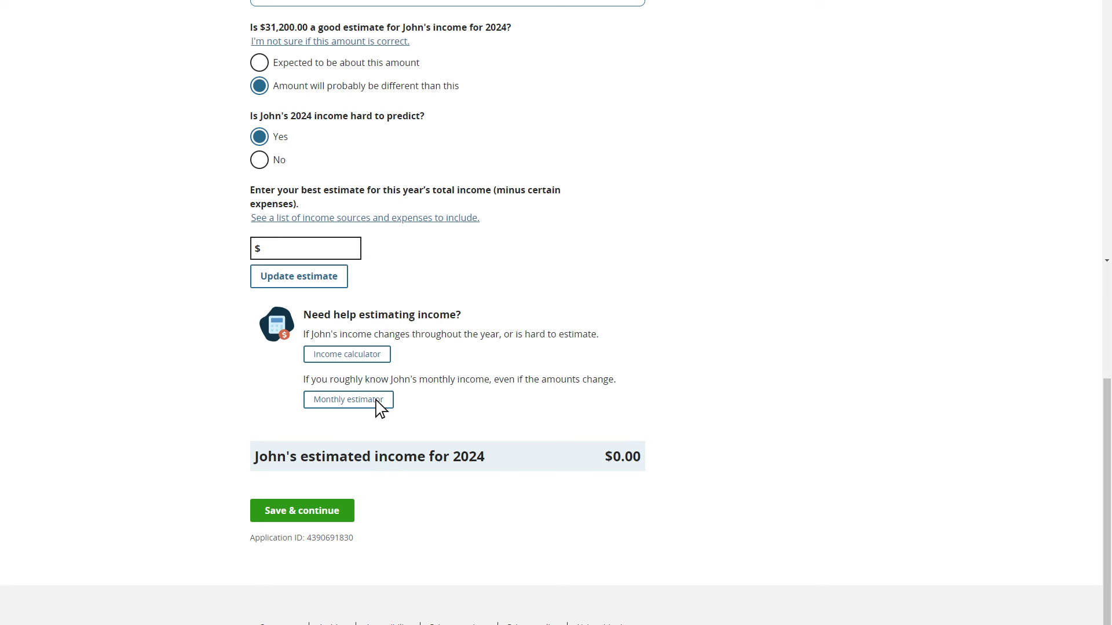
# Step: In the monthly estimator, enter $2400 for January–March and $2600 for April–June
pyautogui.click(348, 399)
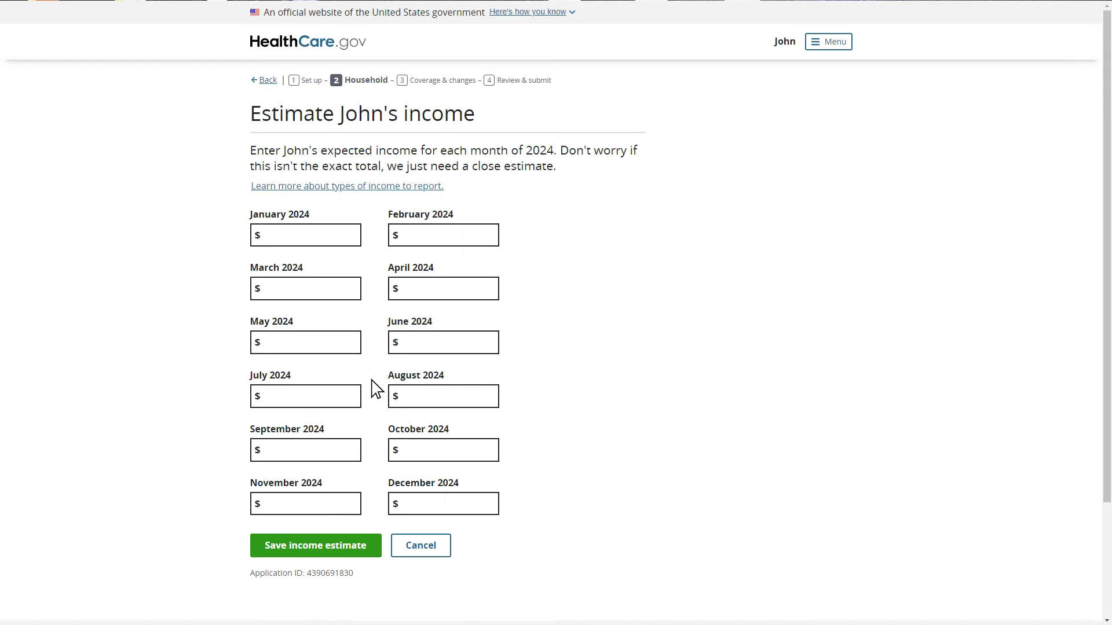
pyautogui.click(342, 246)
pyautogui.write('2400')
pyautogui.click(486, 240)
pyautogui.write('2400')
pyautogui.click(345, 294)
pyautogui.write('2400')
pyautogui.click(429, 296)
pyautogui.write('2600')
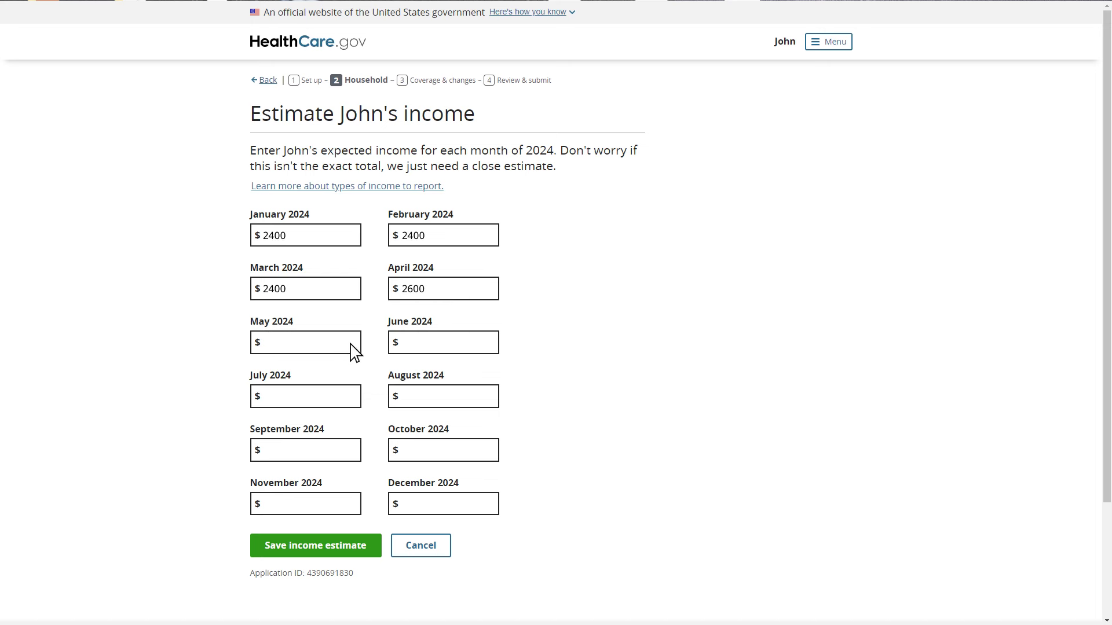
pyautogui.click(352, 351)
pyautogui.write('2600')
pyautogui.click(484, 353)
pyautogui.write('2600')
# Step: Enter $2600 for July–September and $2400 for October–December
pyautogui.click(355, 403)
pyautogui.write('2600')
pyautogui.click(478, 405)
pyautogui.write('2600')
pyautogui.click(349, 457)
pyautogui.write('2600')
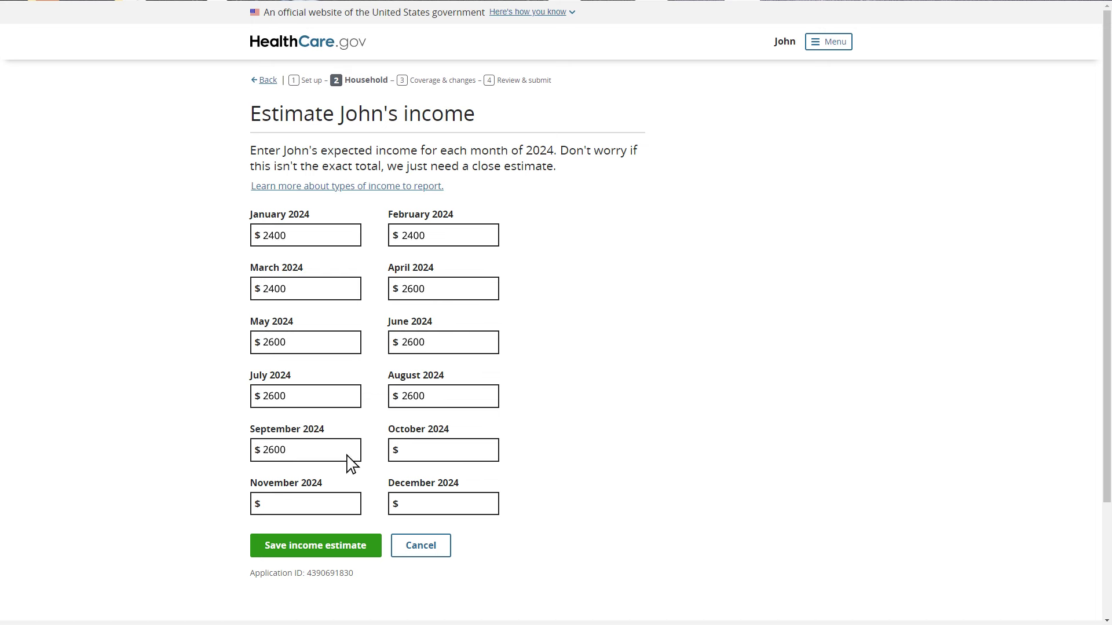
pyautogui.click(487, 452)
pyautogui.write('2400')
pyautogui.click(355, 509)
pyautogui.write('2400')
pyautogui.click(481, 509)
pyautogui.write('2400')
# Step: Save the monthly estimates and apply the $30,000 total as the 2024 income
pyautogui.click(360, 549)
pyautogui.scroll(-6, 360, 549)
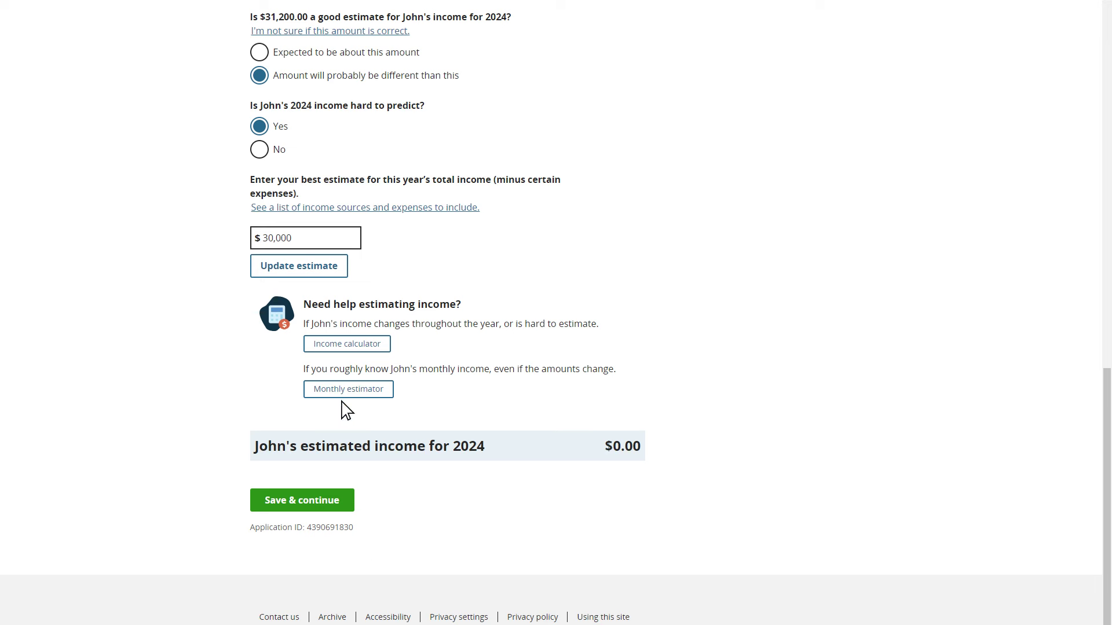
pyautogui.click(326, 269)
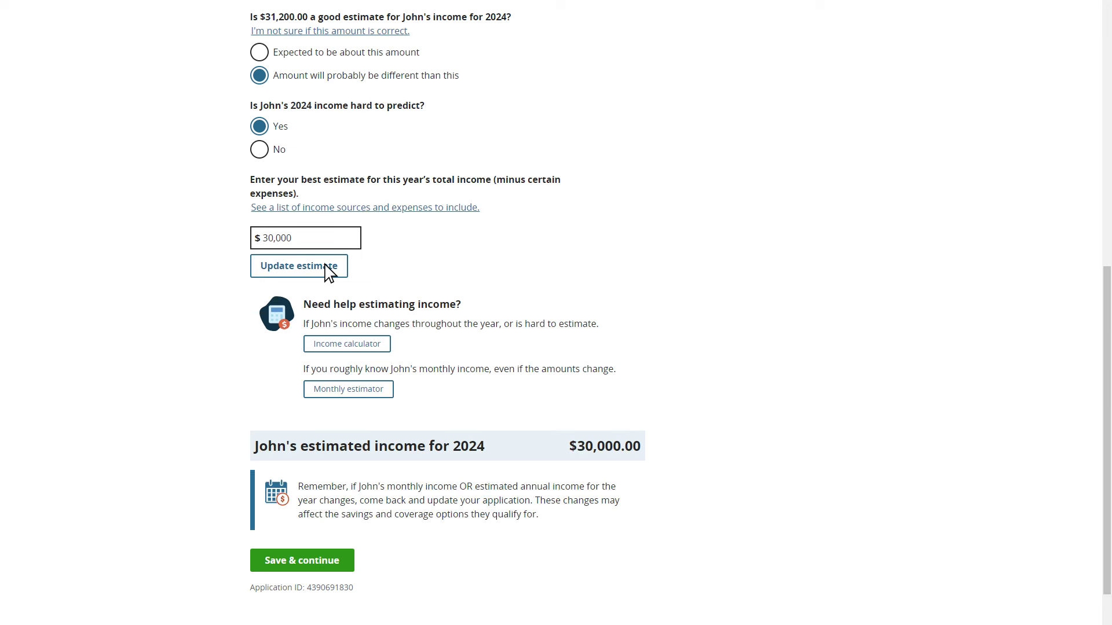